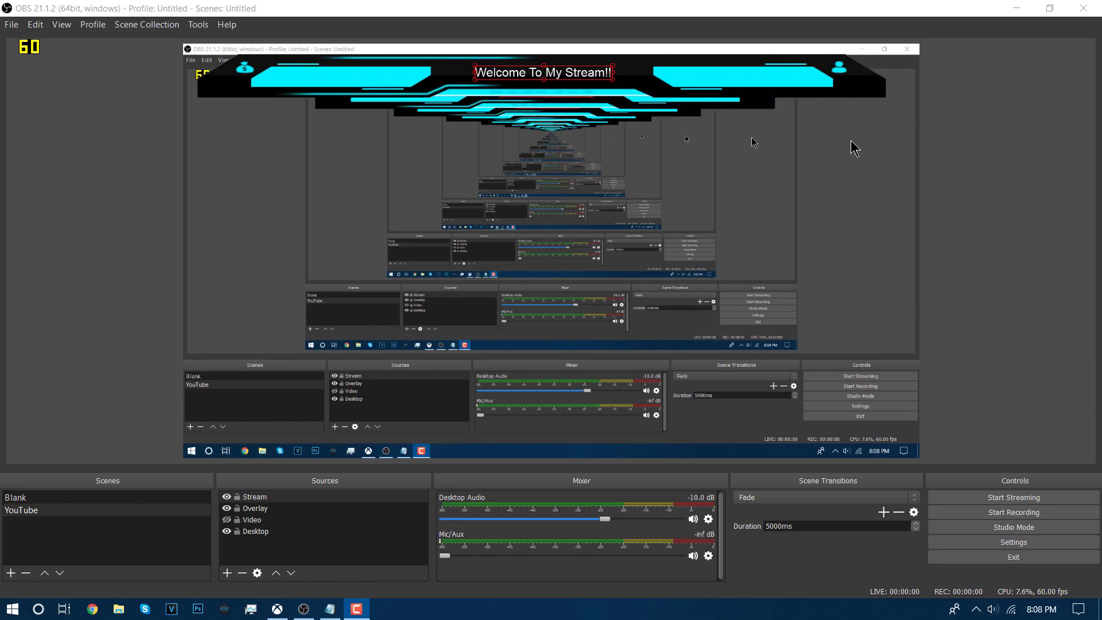
# Step: Create a new scene named 'Xbox One'
pyautogui.click(11, 574)
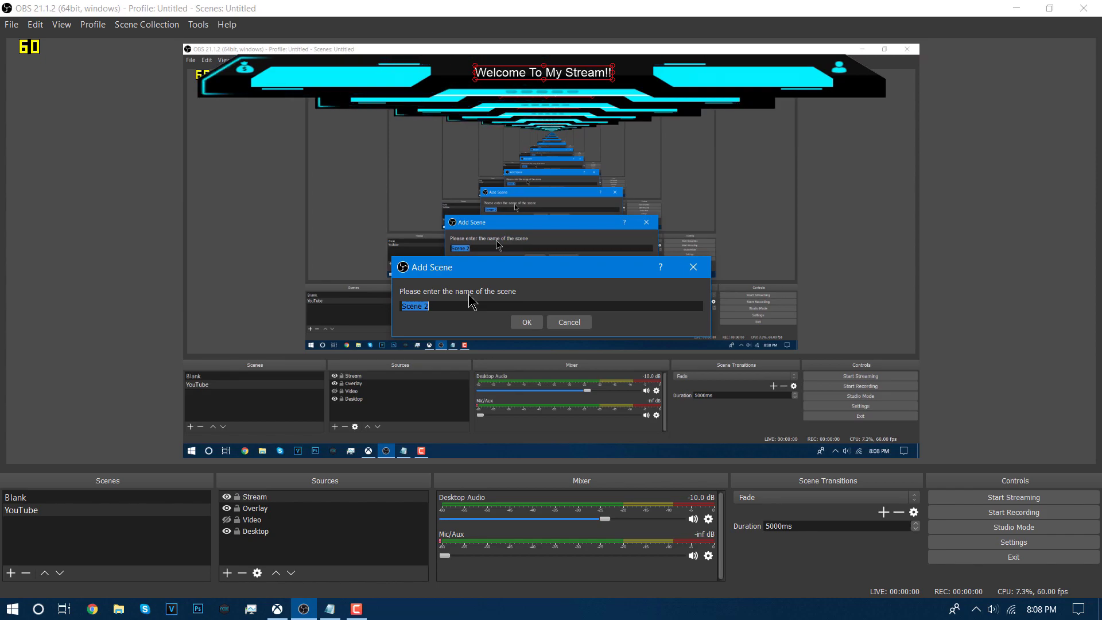
pyautogui.write('Xbox ')
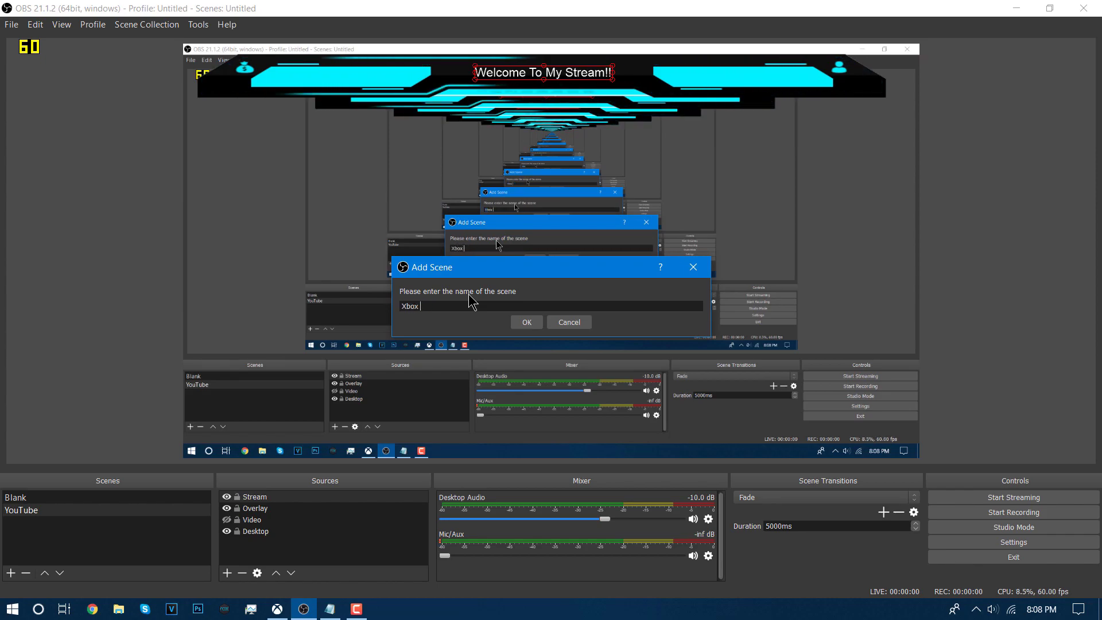
pyautogui.write('One')
pyautogui.press('Return')
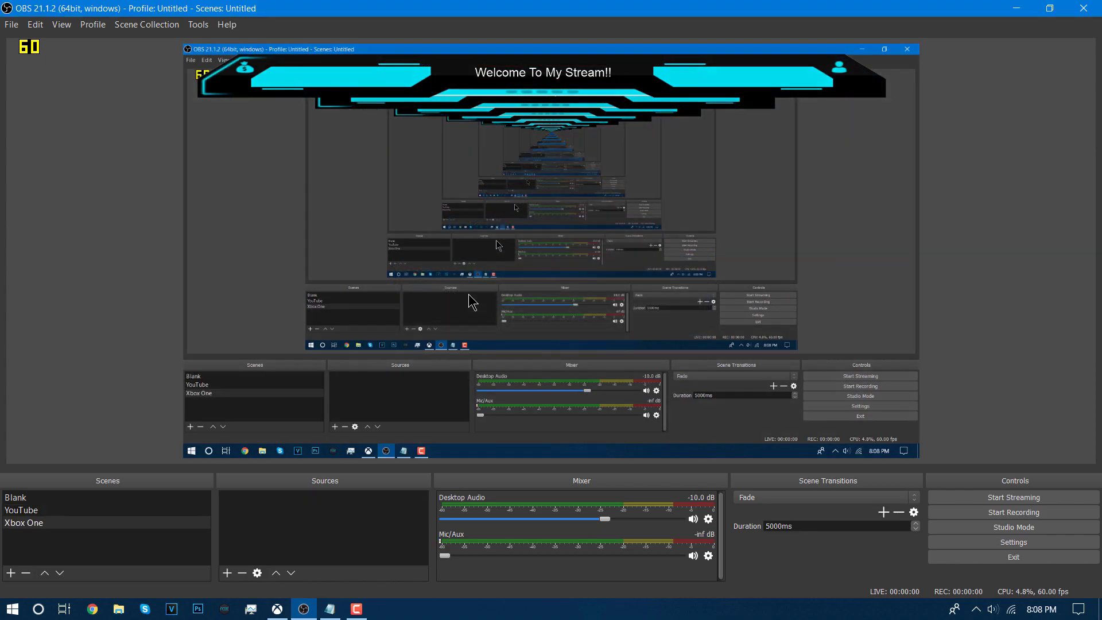
# Step: Add a Display Capture source named 'Xbox' to the scene and accept its properties
pyautogui.click(227, 573)
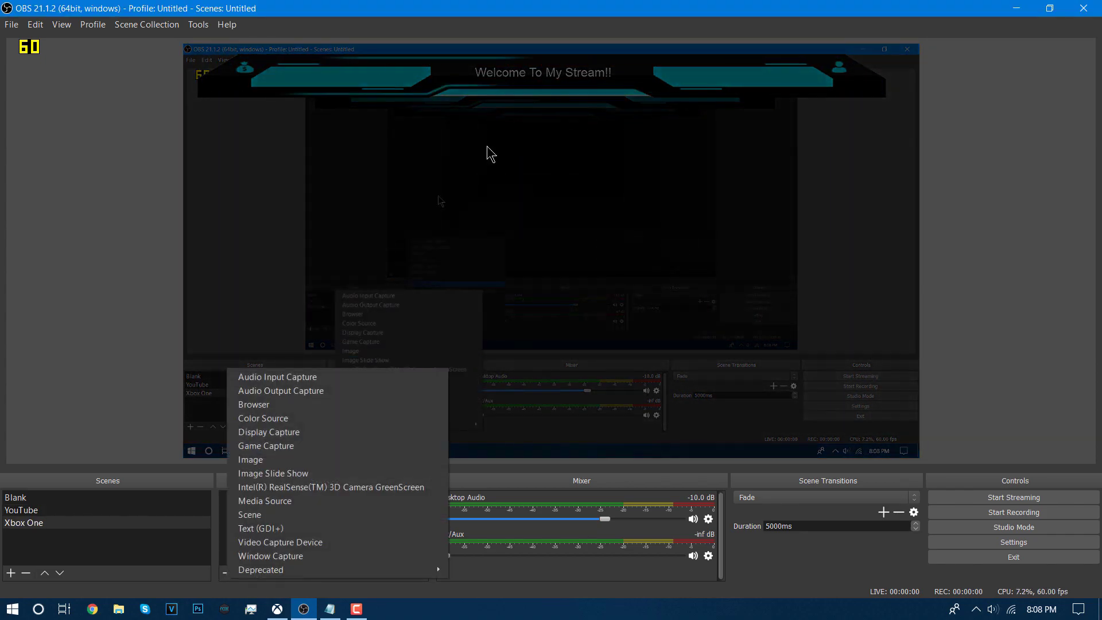
pyautogui.click(310, 435)
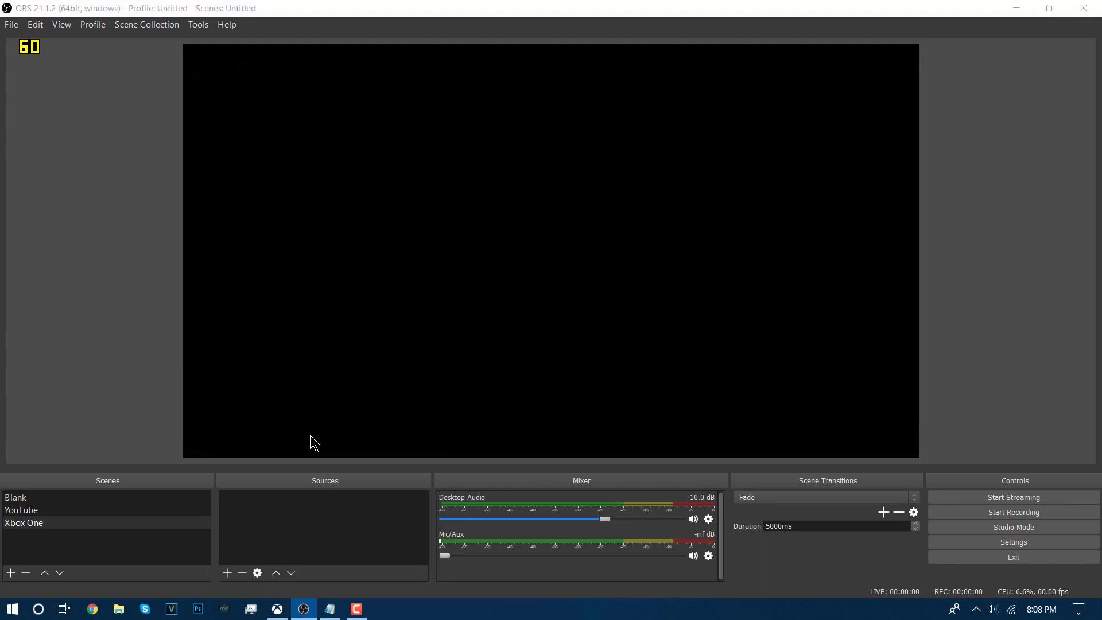
pyautogui.write('D')
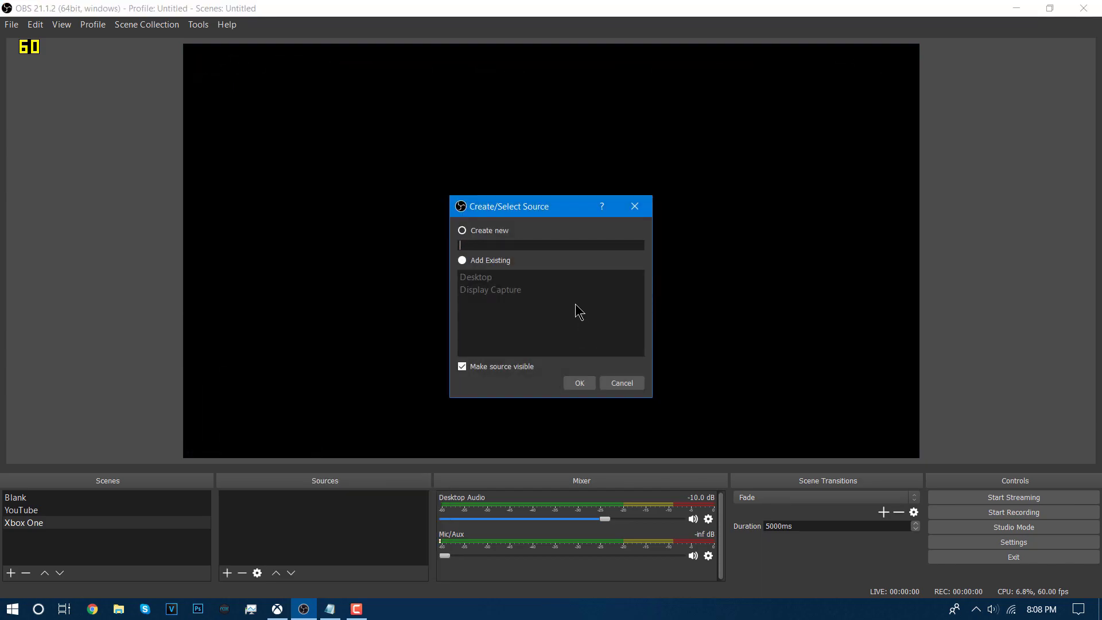
pyautogui.press('Return')
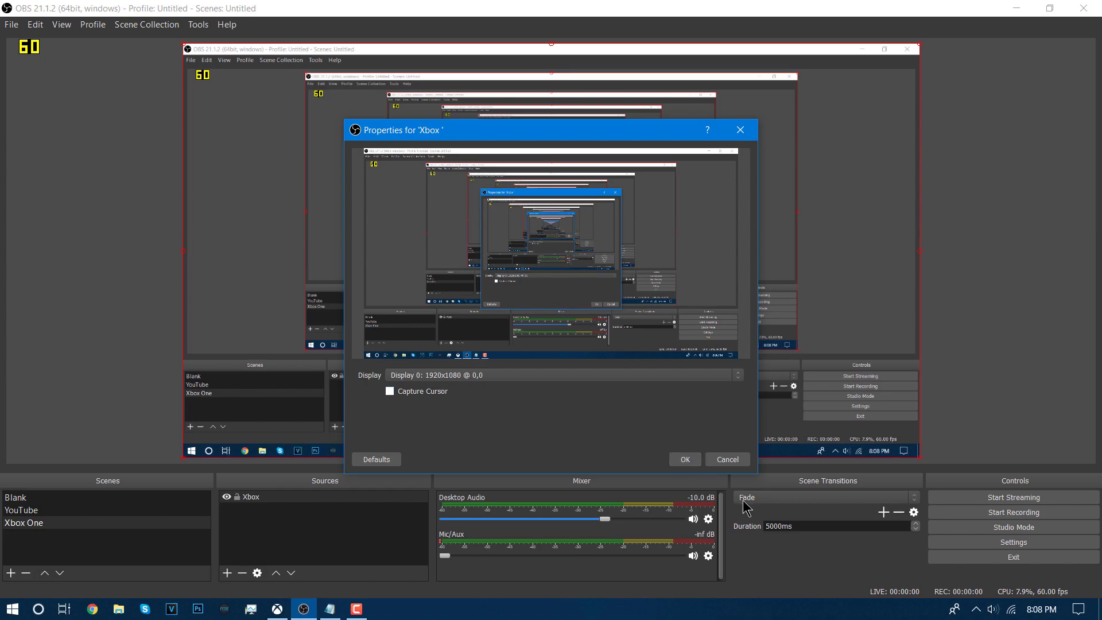
pyautogui.click(693, 462)
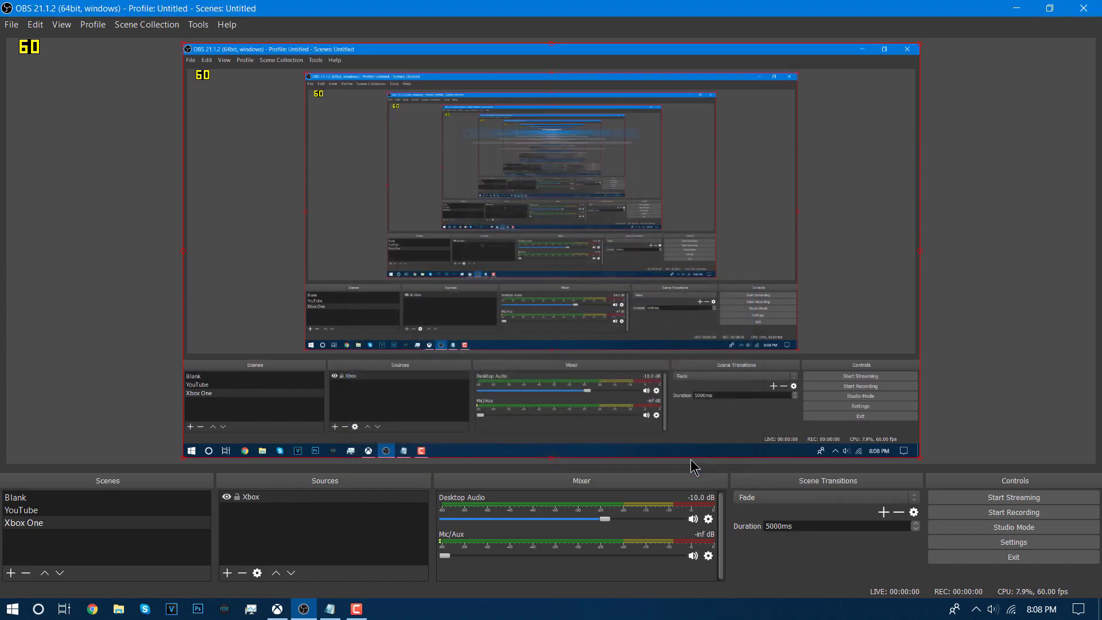
# Step: Add a Window Capture source with default properties and hide it
pyautogui.click(228, 573)
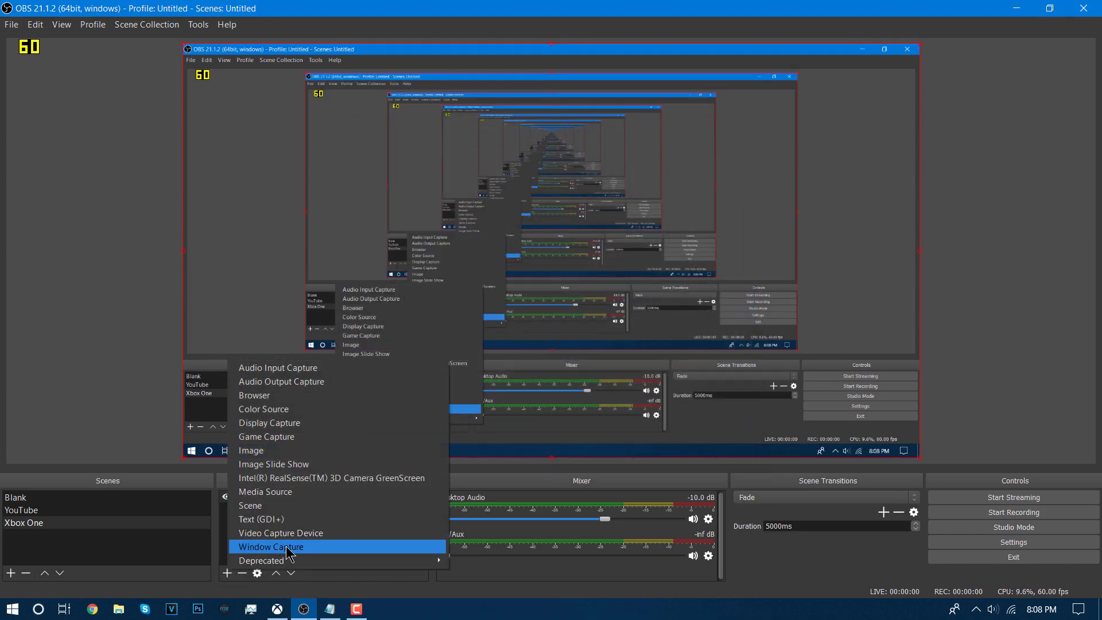
pyautogui.click(287, 548)
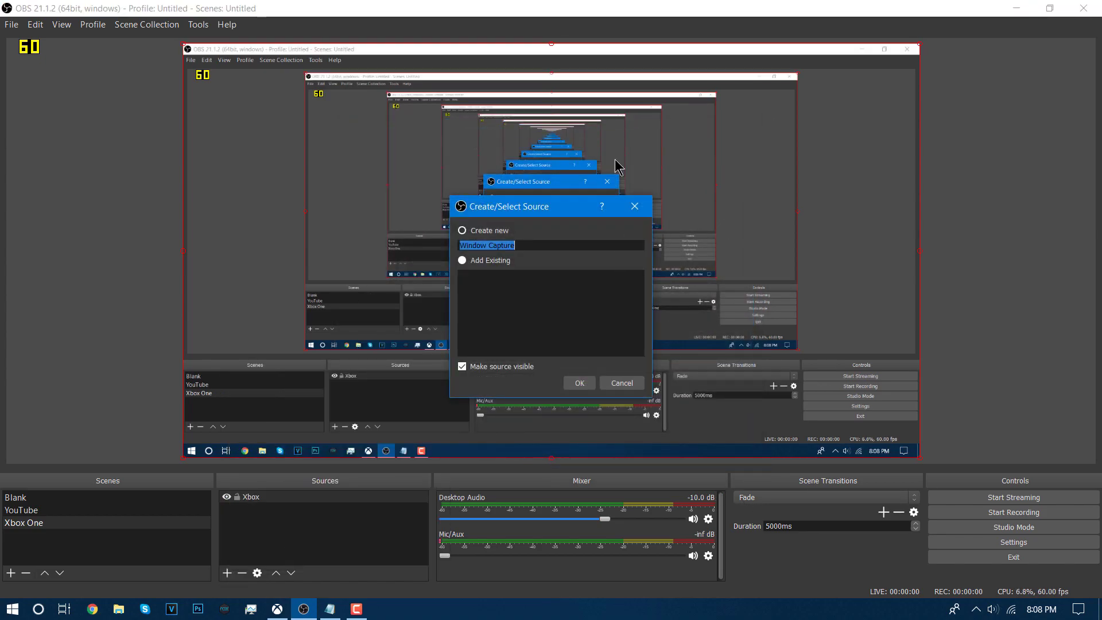
pyautogui.click(578, 383)
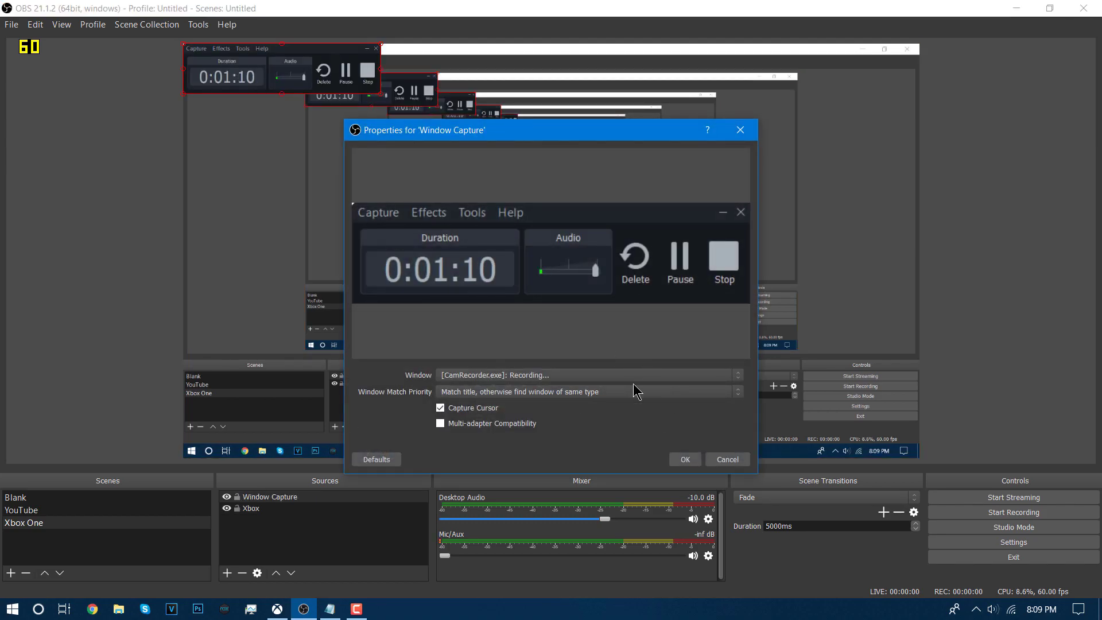
pyautogui.click(706, 459)
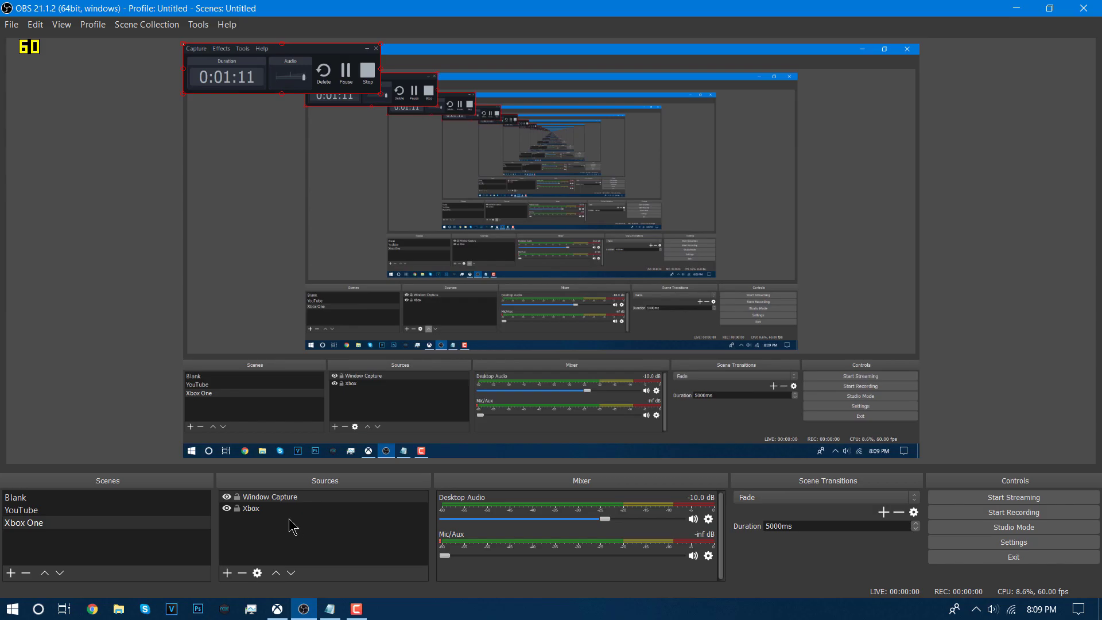
pyautogui.click(227, 497)
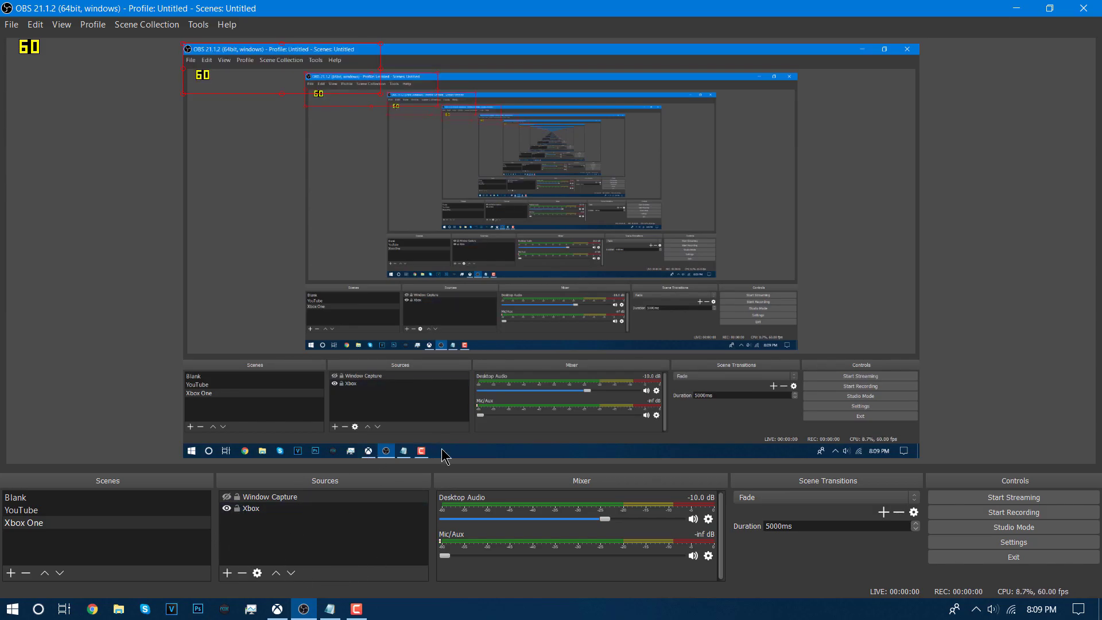
# Step: Select the Xbox display capture source in the Sources list
pyautogui.click(250, 509)
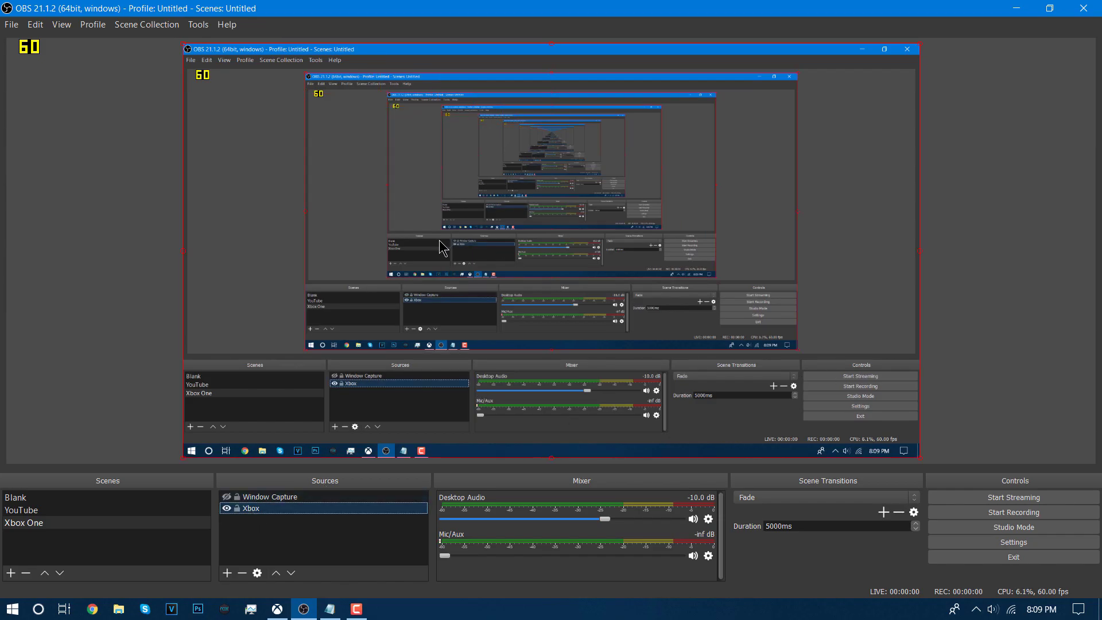
pyautogui.click(304, 527)
pyautogui.click(294, 511)
# Step: Restore the OBS window from full screen and bring the Xbox app to the front
pyautogui.click(277, 608)
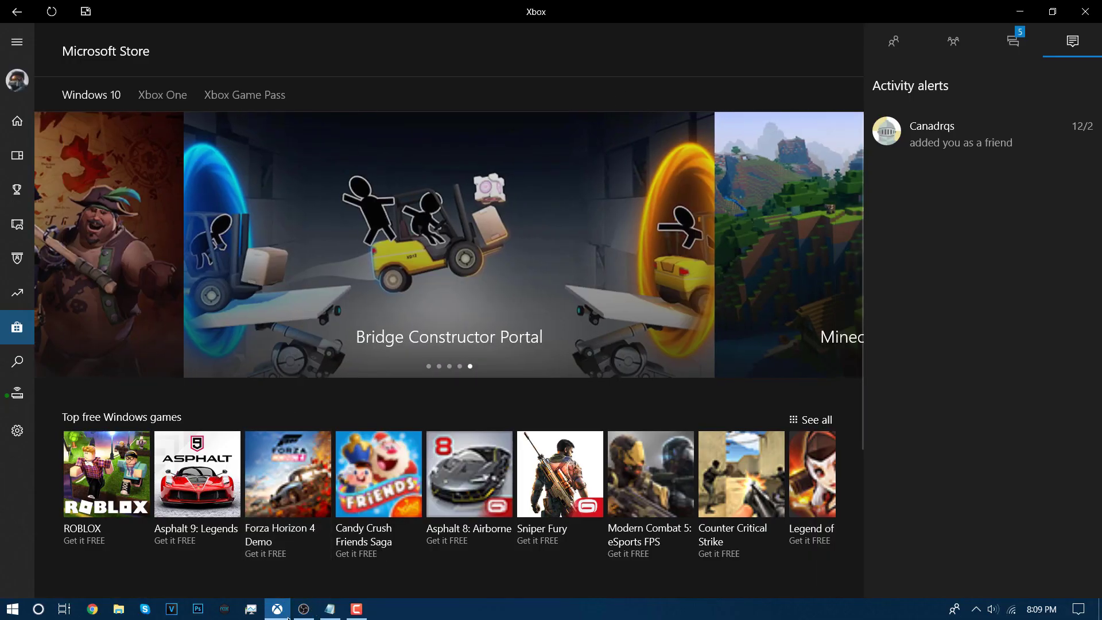
pyautogui.click(304, 608)
pyautogui.doubleClick(283, 10)
pyautogui.click(283, 10)
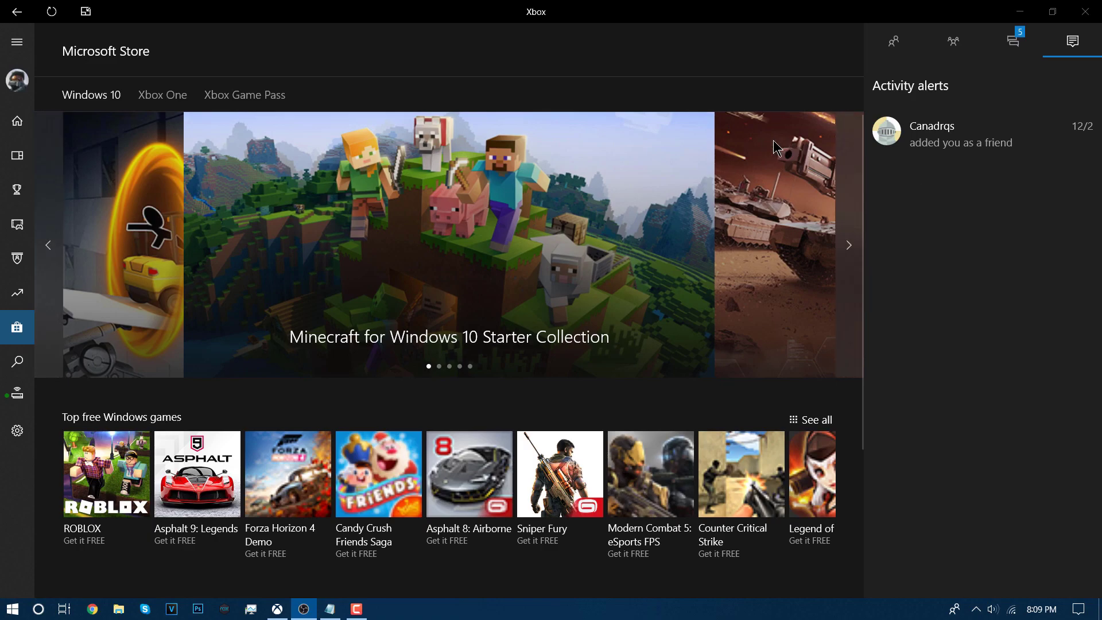
# Step: Open the Connect to your Xbox One page and stream from the XboxOne console
pyautogui.click(18, 400)
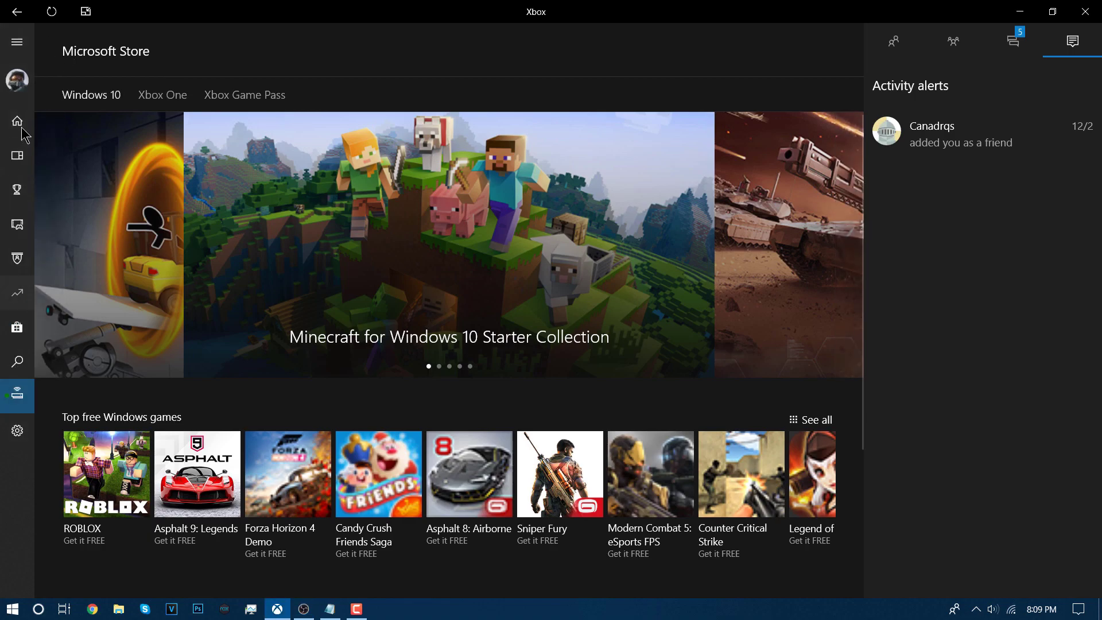
pyautogui.click(10, 404)
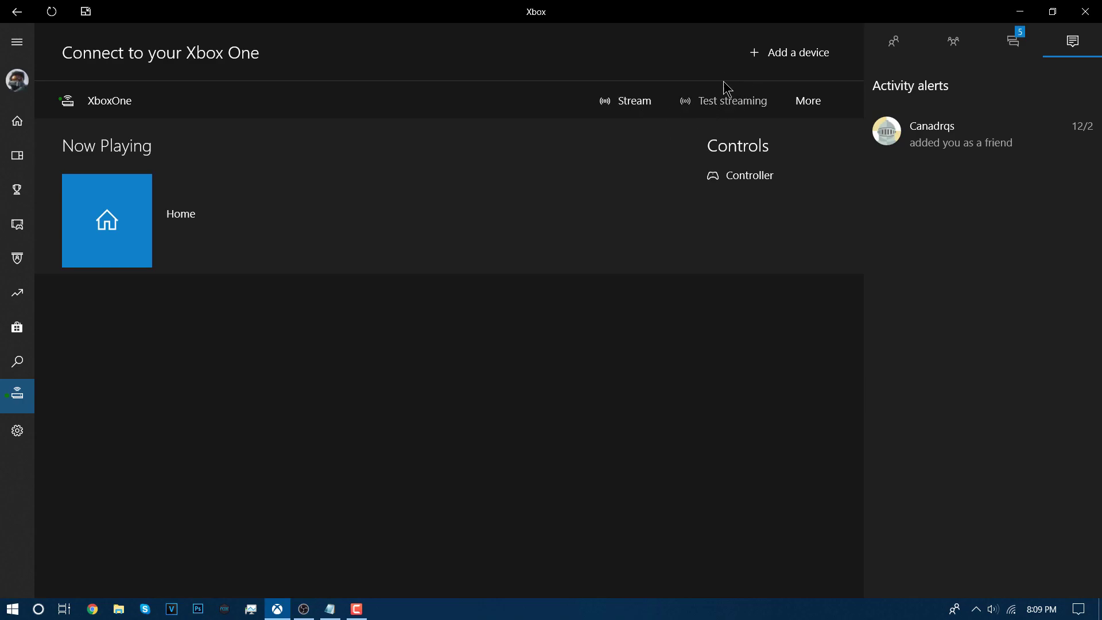
pyautogui.click(641, 103)
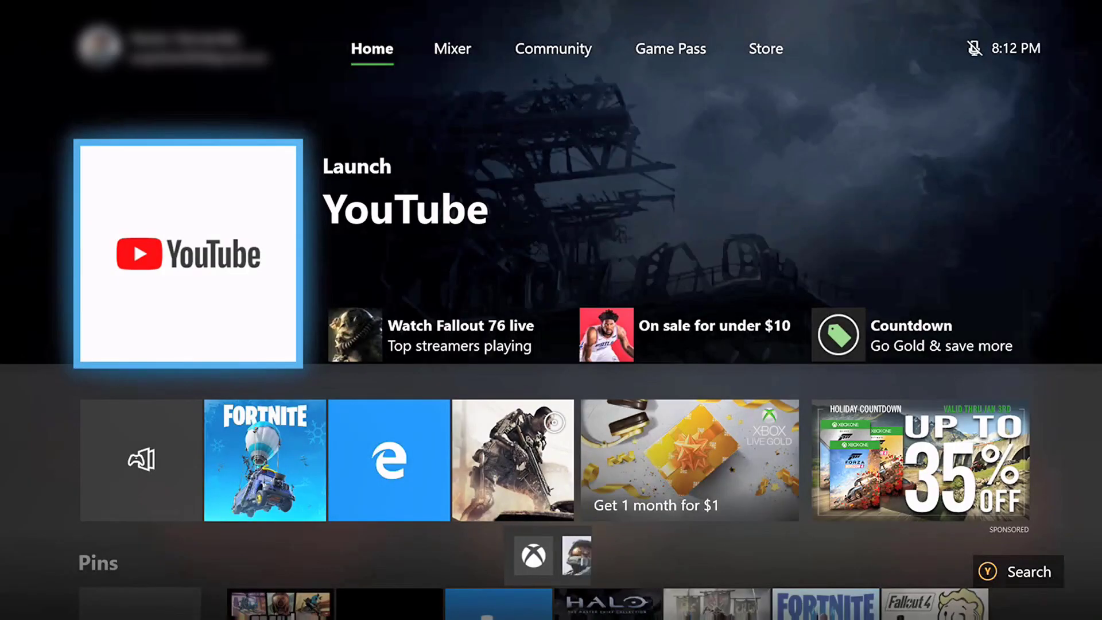
# Step: Open My games & apps on the streamed console
pyautogui.moveTo(728, 163)
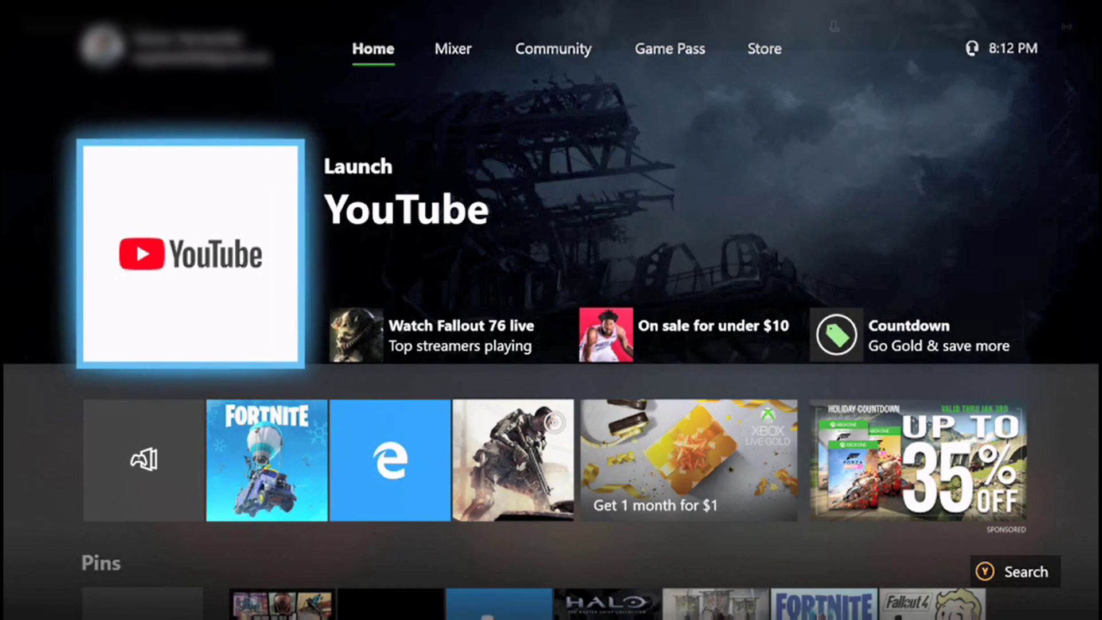
pyautogui.press('Down')
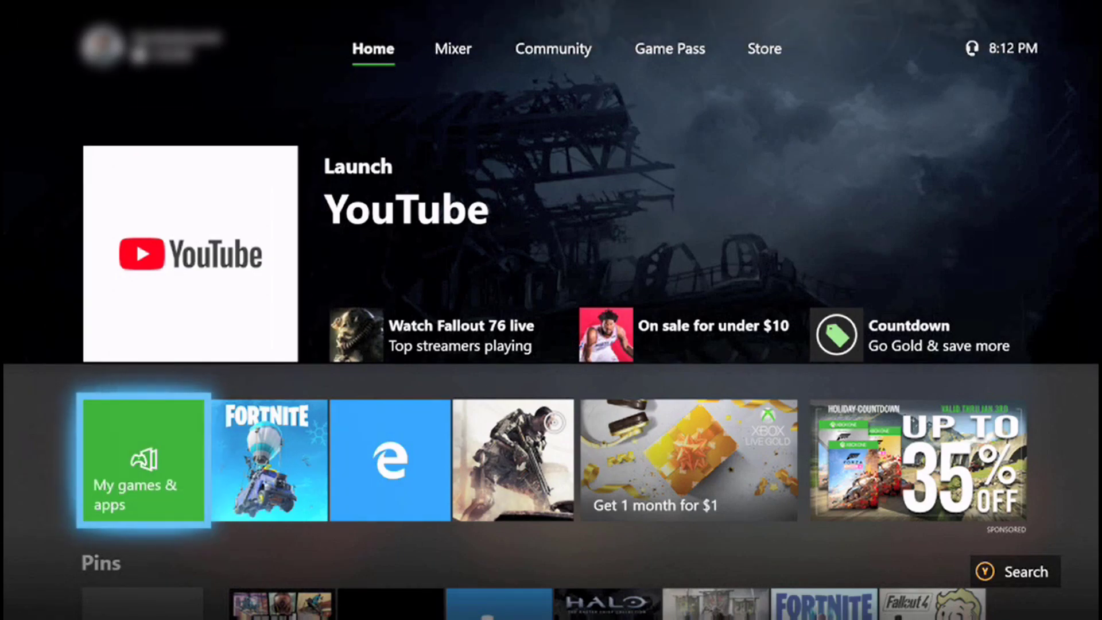
pyautogui.press('Return')
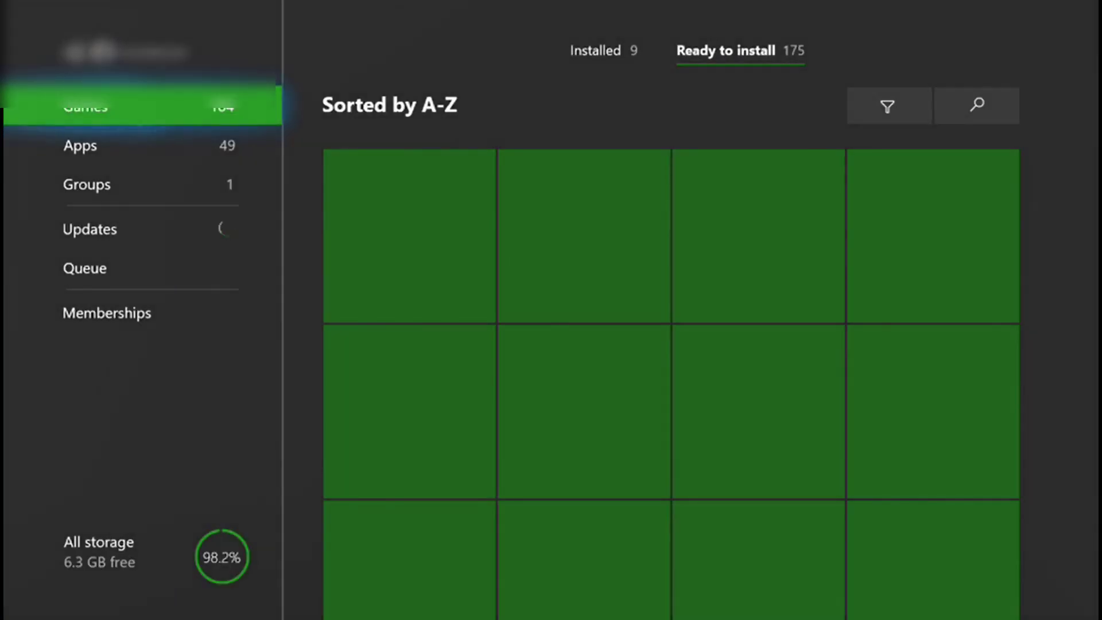
# Step: Switch to the Installed games tab and move focus to the Fortnite tile
pyautogui.press('Right')
pyautogui.press('Up')
pyautogui.press('Up')
pyautogui.press('Left')
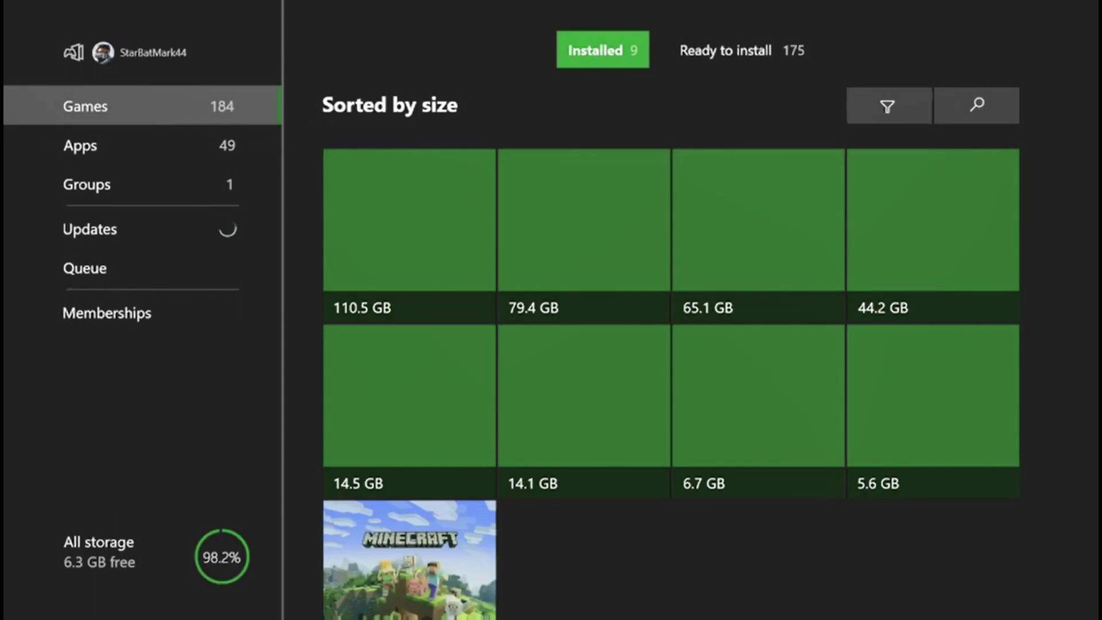
pyautogui.press('Down')
pyautogui.press('Down')
pyautogui.press('Down')
pyautogui.press('Down')
pyautogui.press('Left')
pyautogui.press('Right')
pyautogui.press('Up')
pyautogui.press('Right')
pyautogui.press('Left')
pyautogui.press('Right')
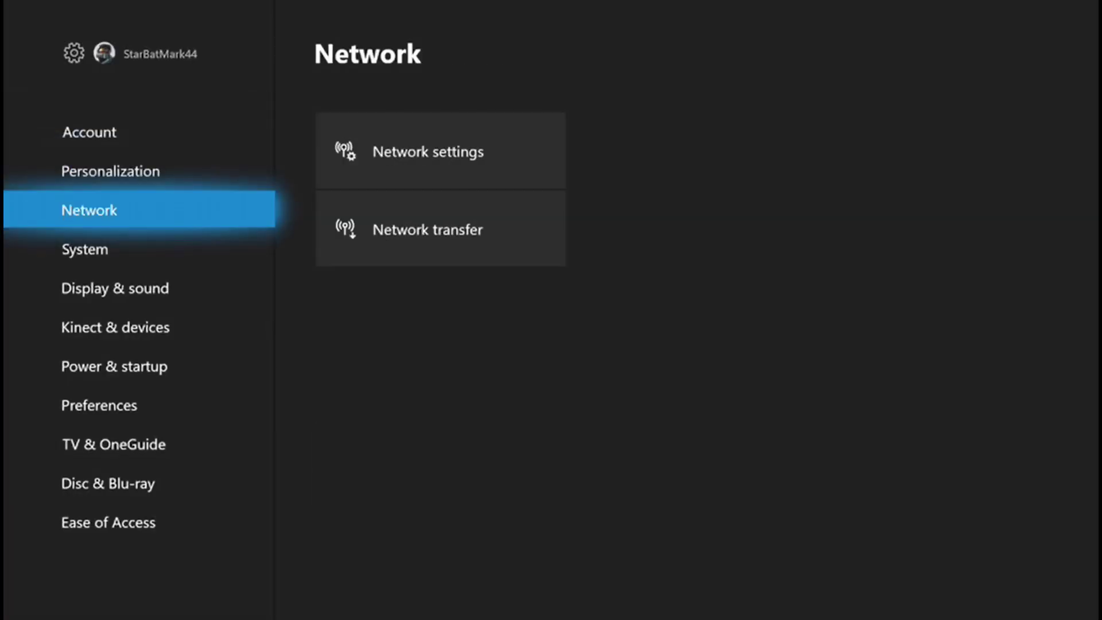
# Step: Go to Network settings and open Advanced settings showing the wired IPv4 details
pyautogui.press('Right')
pyautogui.press('Return')
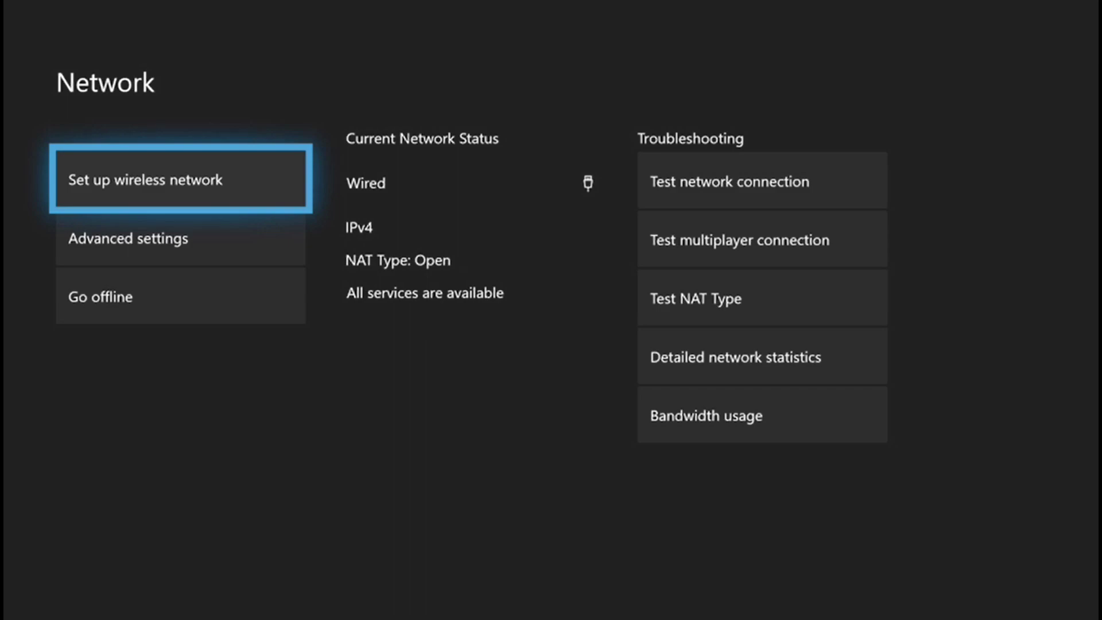
pyautogui.press('Down')
pyautogui.press('Return')
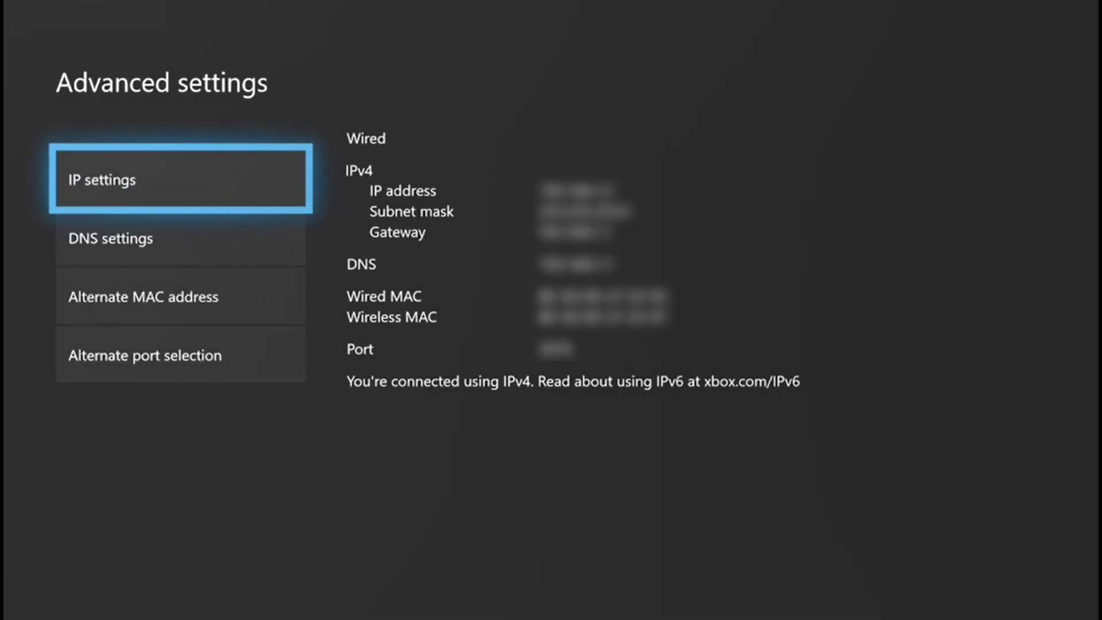
pyautogui.moveTo(691, 247)
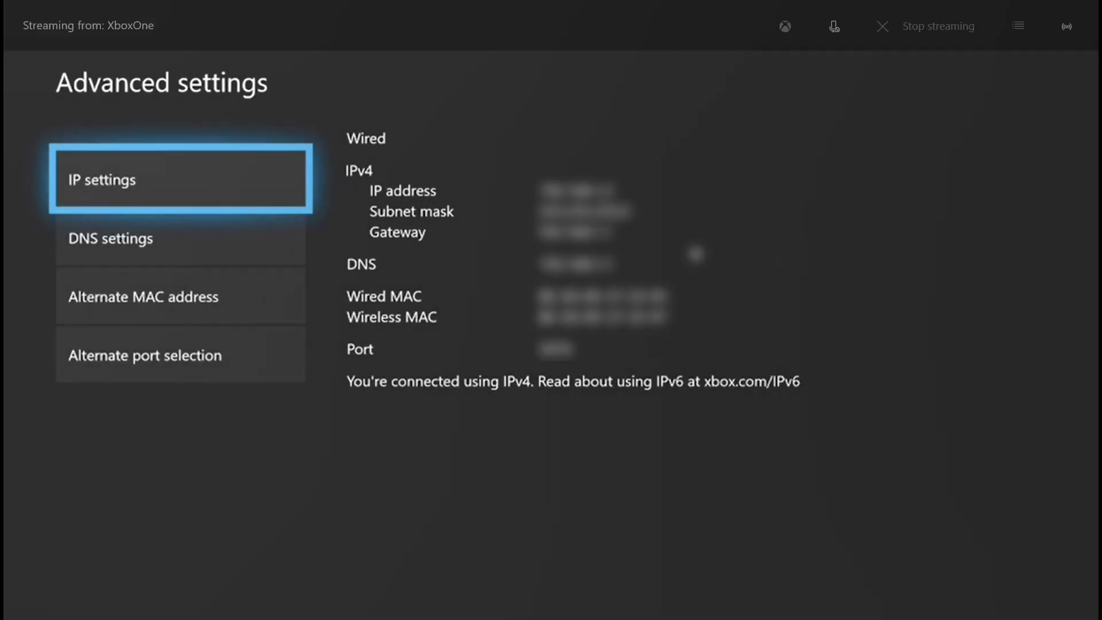